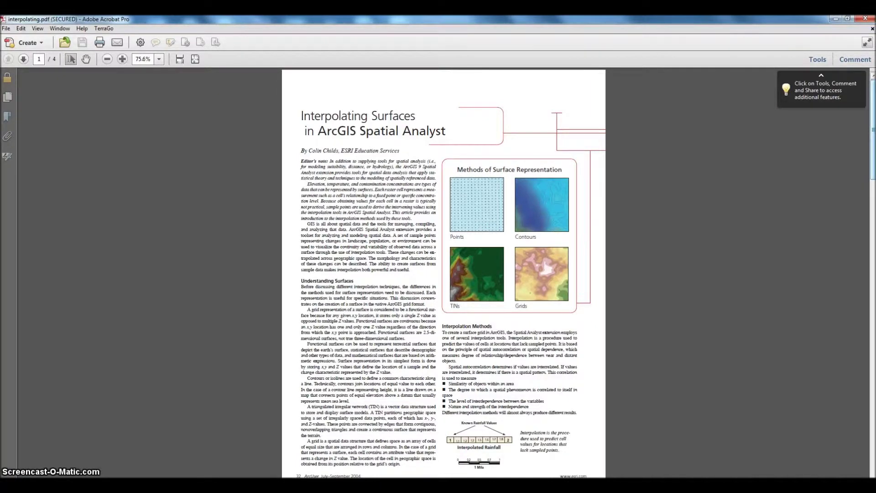
Read the PDF's Kriging section on page 3, return to the top, and minimize Acrobat.
drag(873, 146, 873, 317)
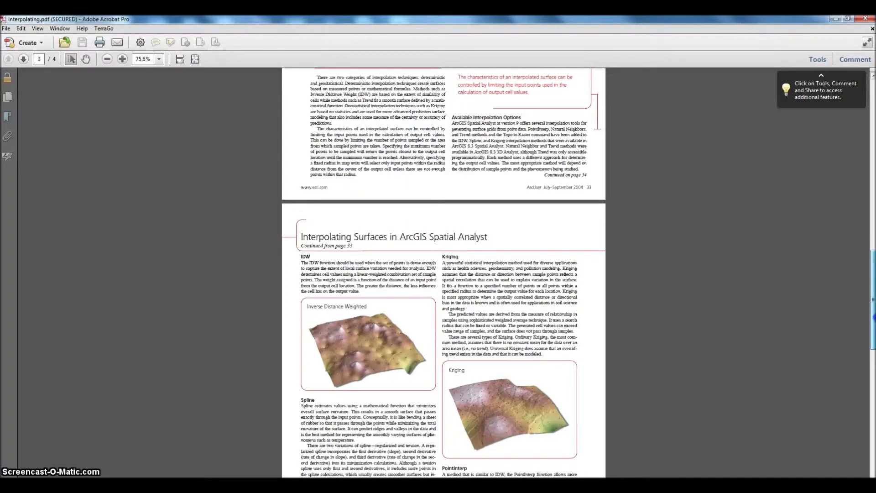
drag(872, 317, 857, 333)
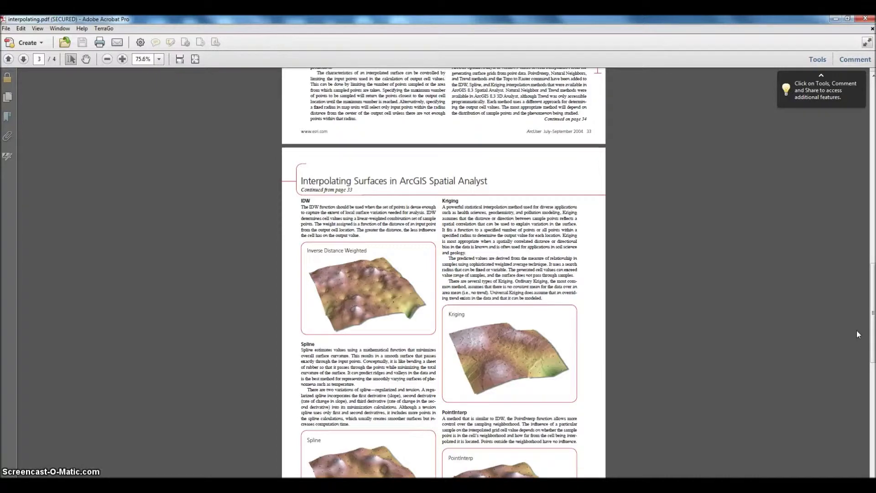
drag(873, 326, 873, 294)
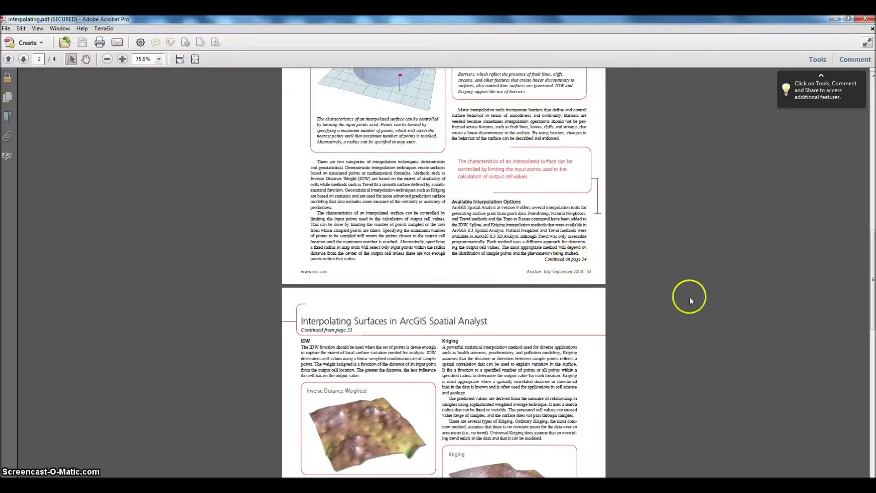
drag(872, 264, 874, 108)
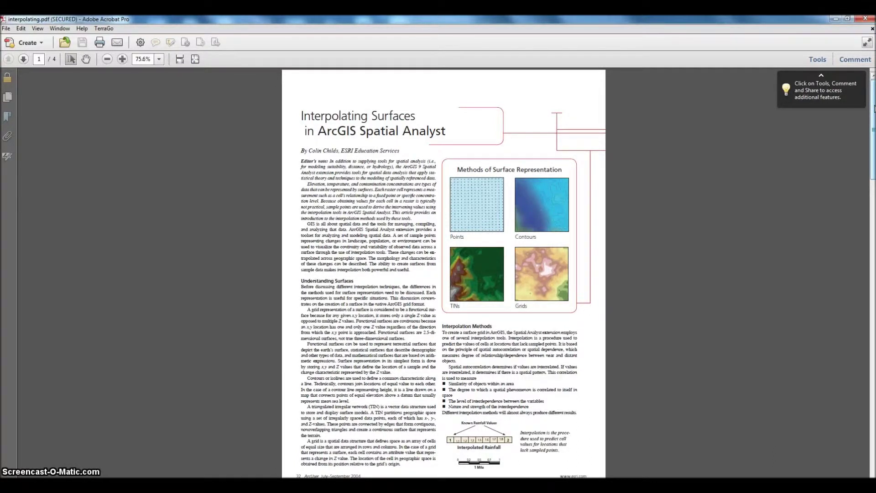
click(832, 19)
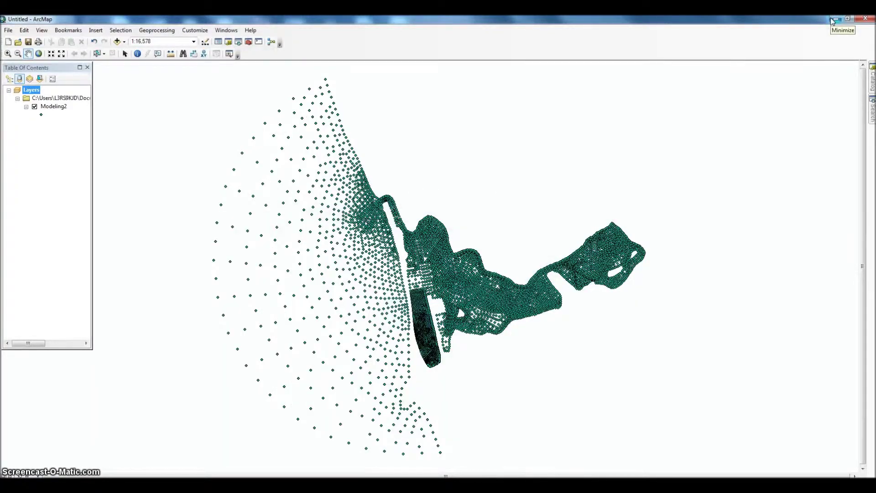
Open ArcToolbox and confirm Spatial Analyst is enabled under Customize > Extensions.
click(248, 42)
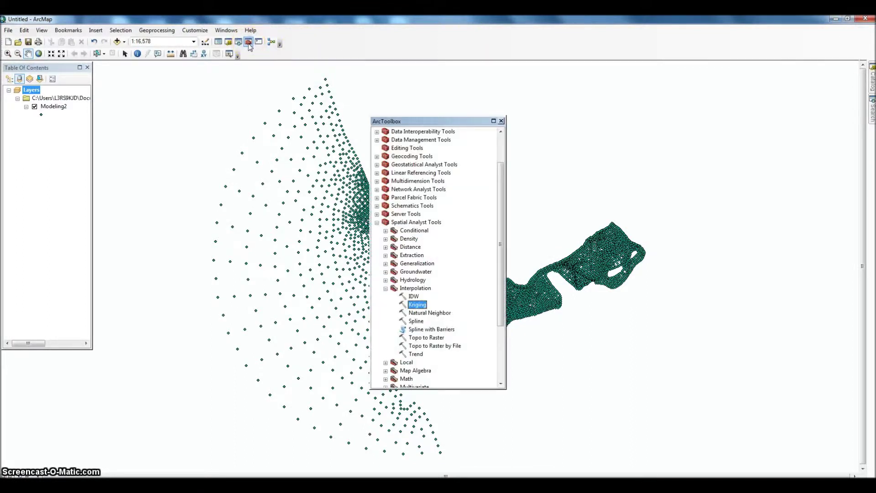
click(184, 30)
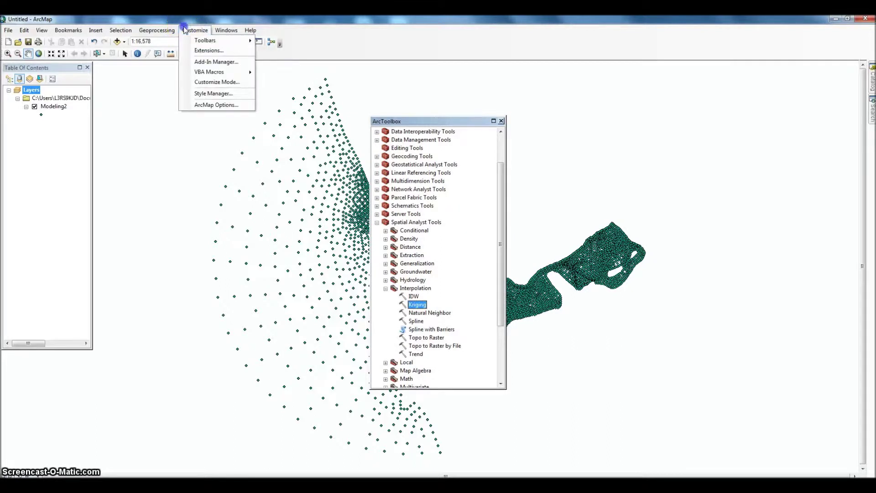
click(208, 51)
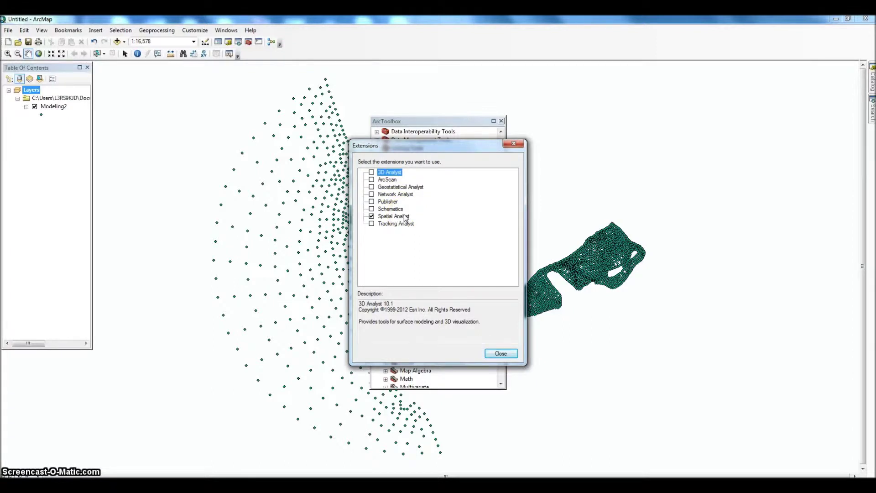
click(513, 144)
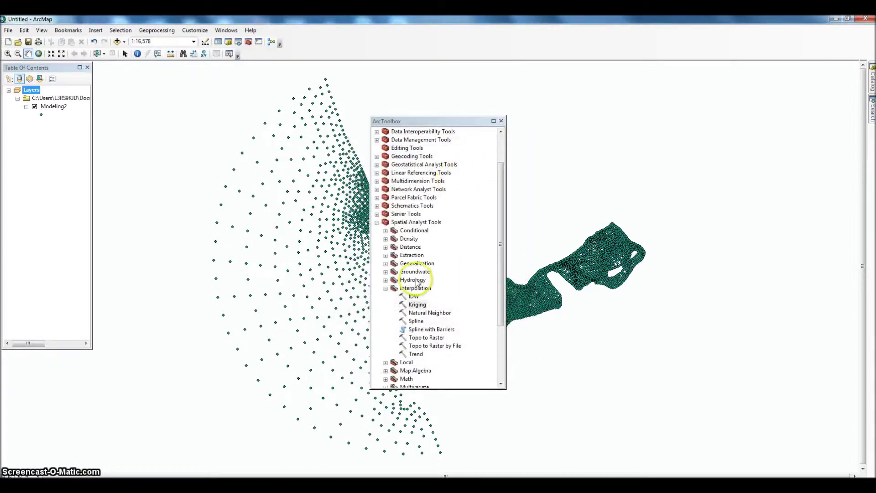
Launch Kriging from Spatial Analyst Tools > Interpolation.
click(377, 222)
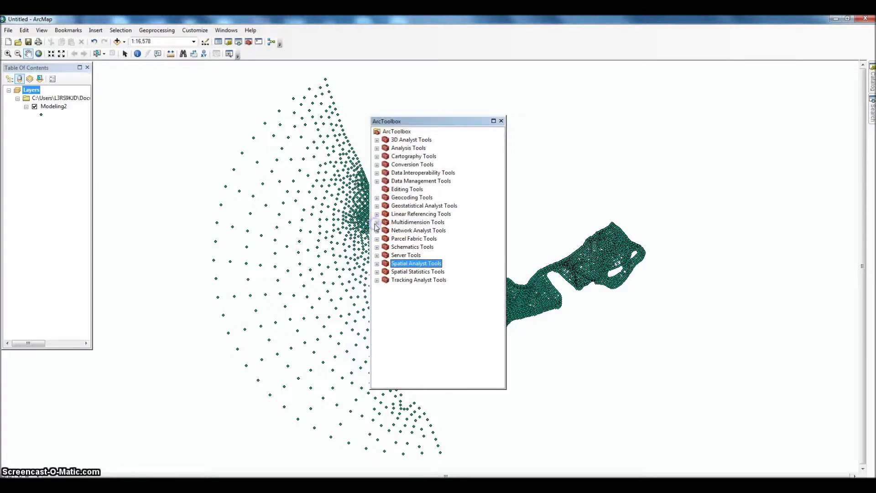
click(377, 264)
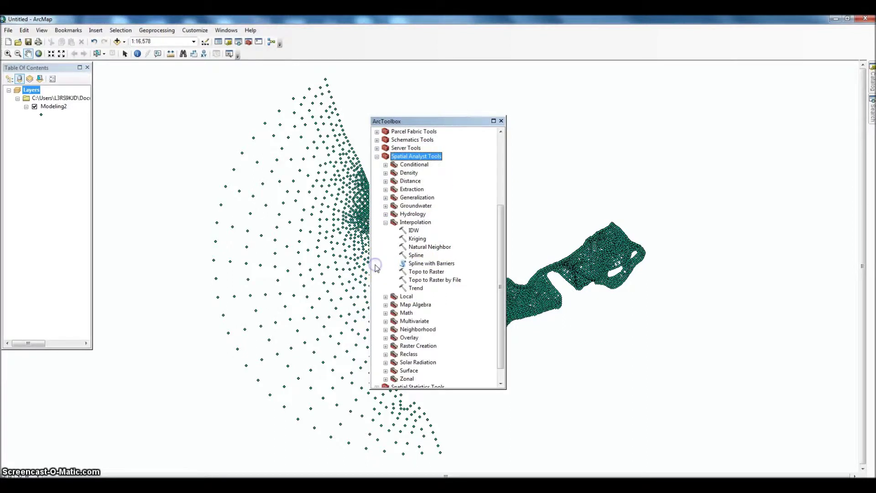
click(385, 223)
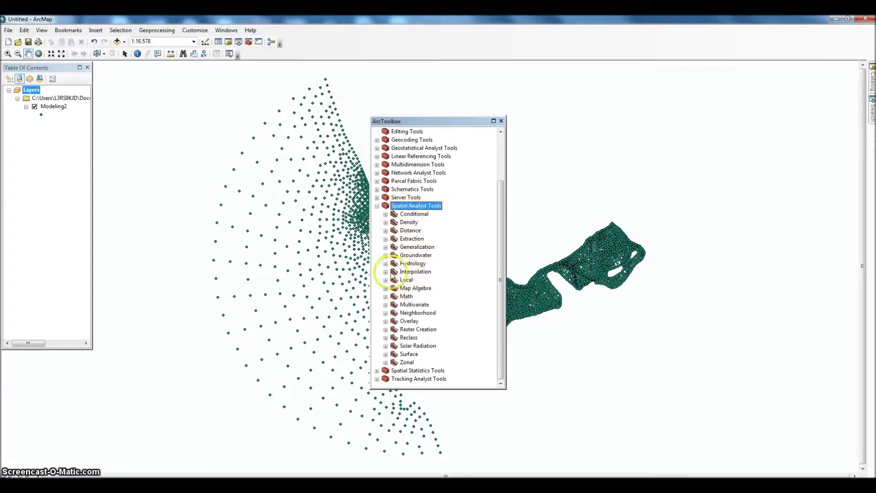
click(386, 272)
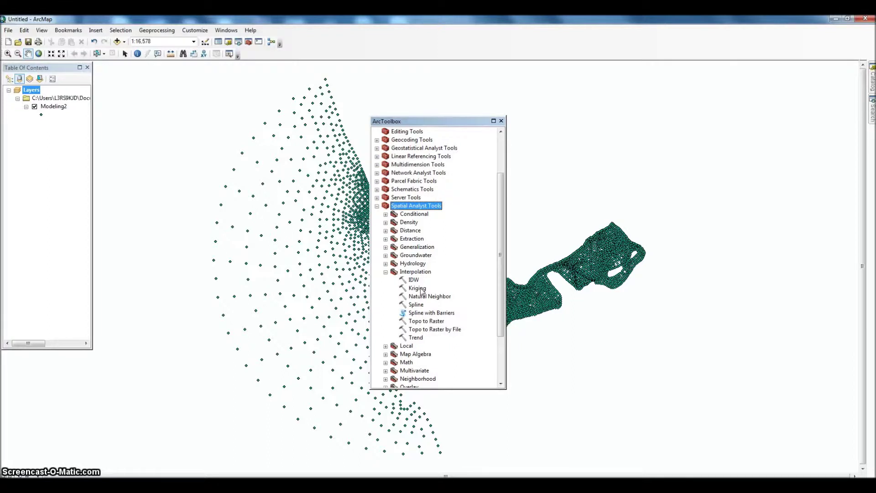
double_click(420, 290)
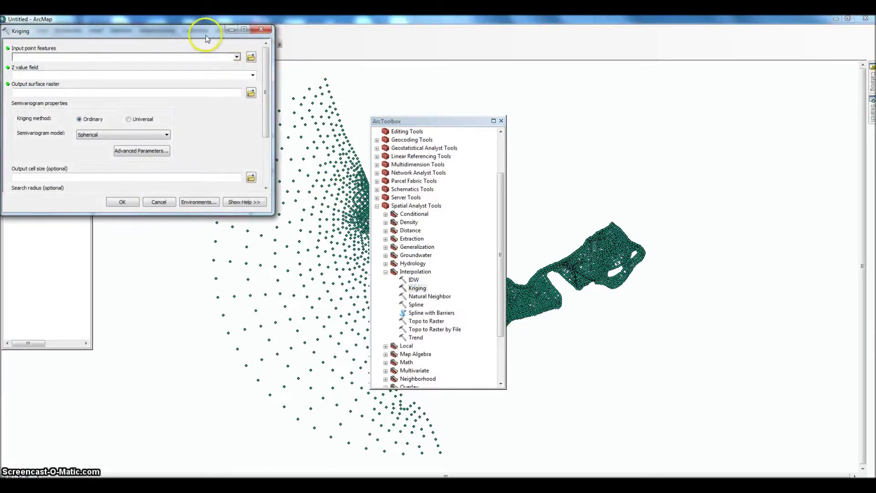
Use the Modeling2 points as Kriging input with Field3 as the Z value field.
click(237, 57)
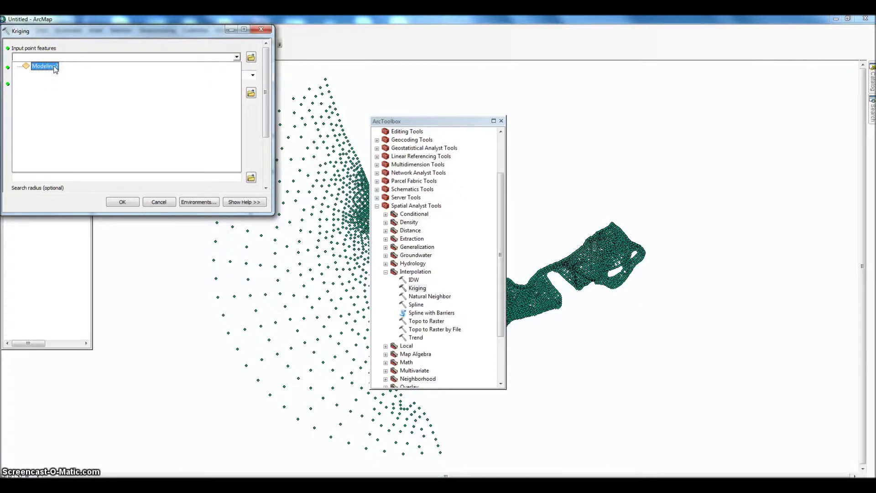
click(54, 66)
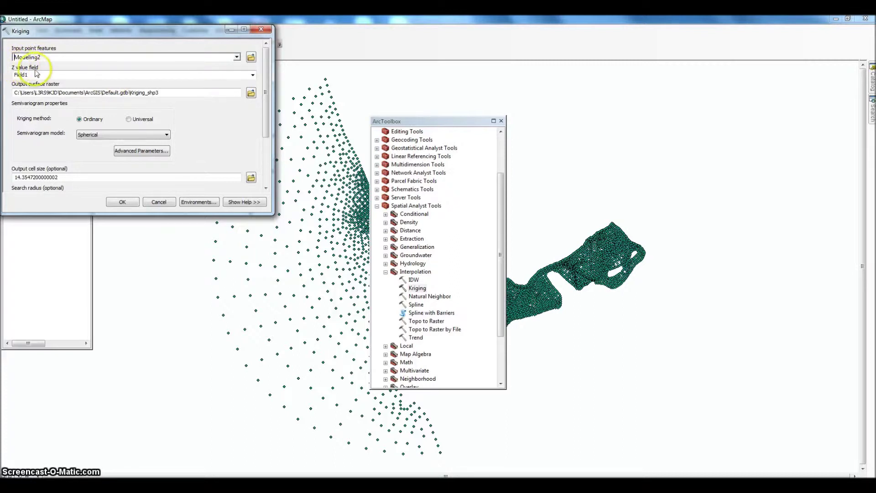
click(253, 75)
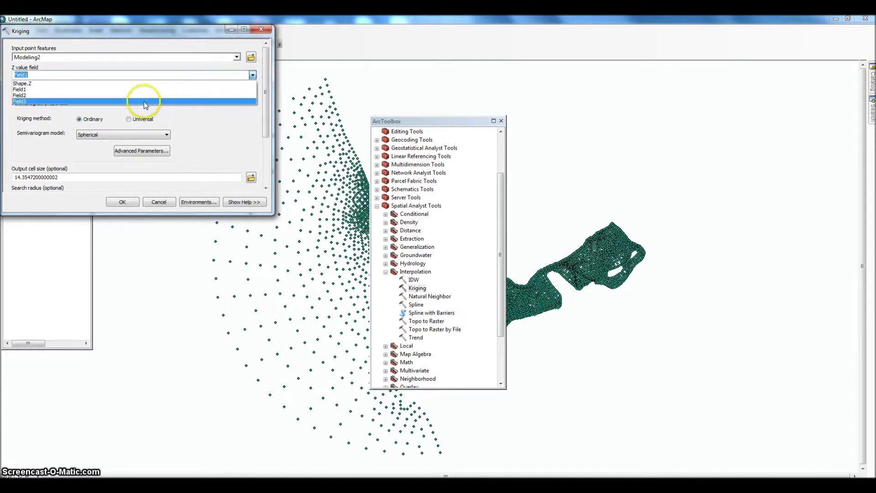
click(143, 101)
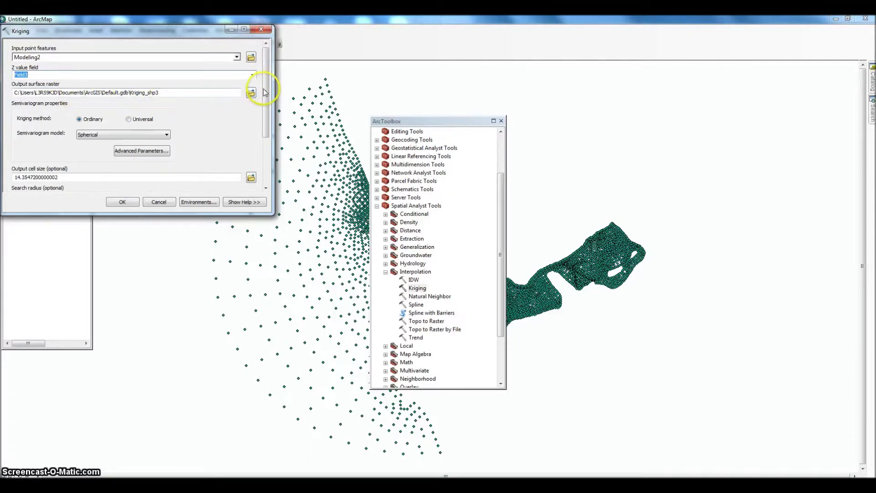
drag(264, 93, 263, 123)
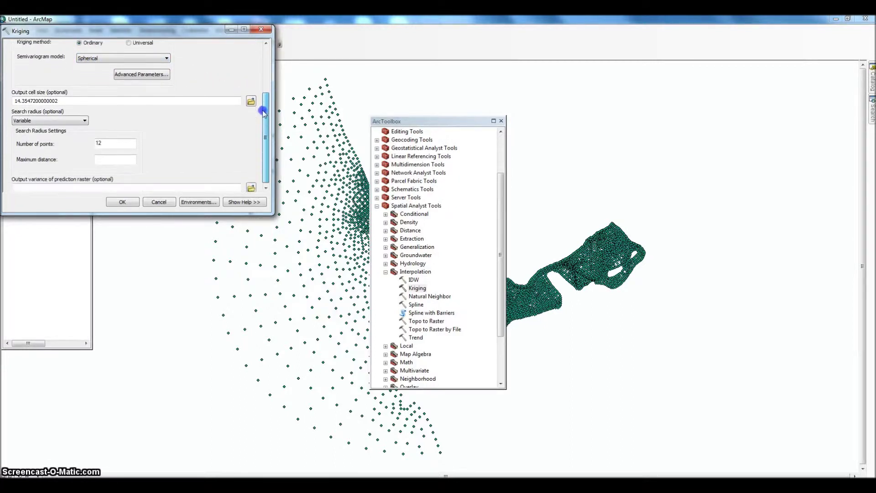
Clear the output cell size value and set the Kriging search radius to Fixed.
double_click(65, 101)
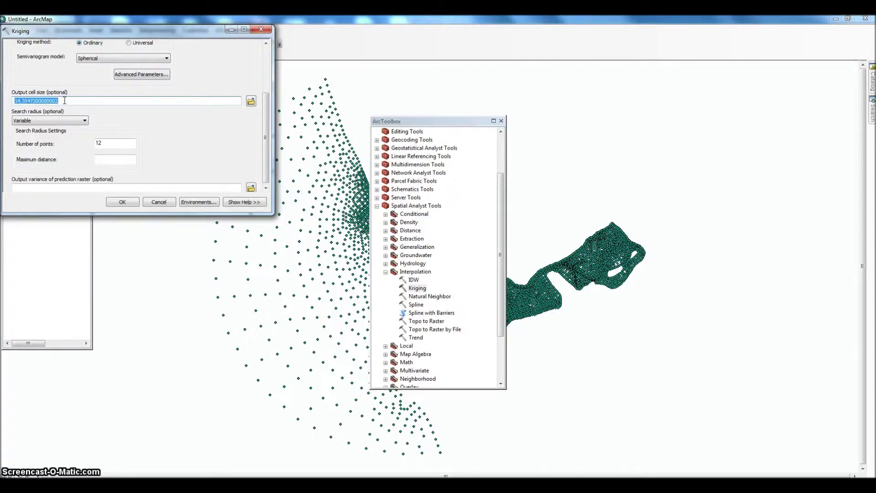
key(Delete)
click(85, 120)
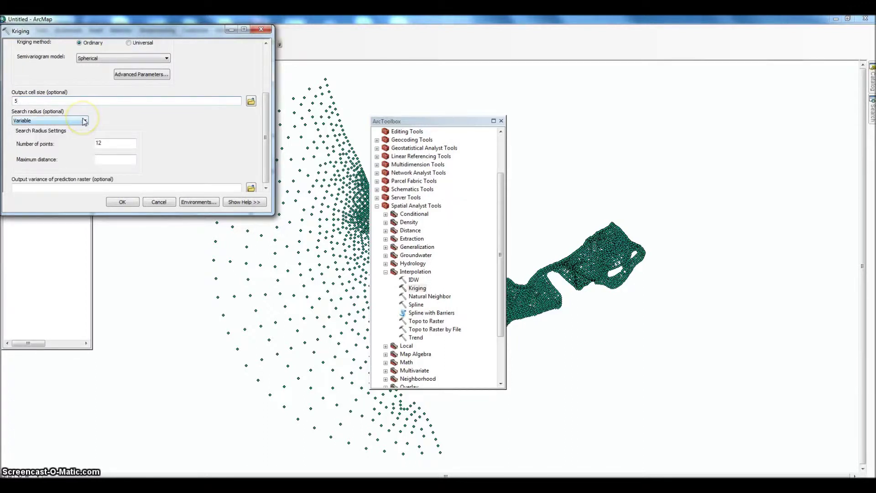
click(84, 121)
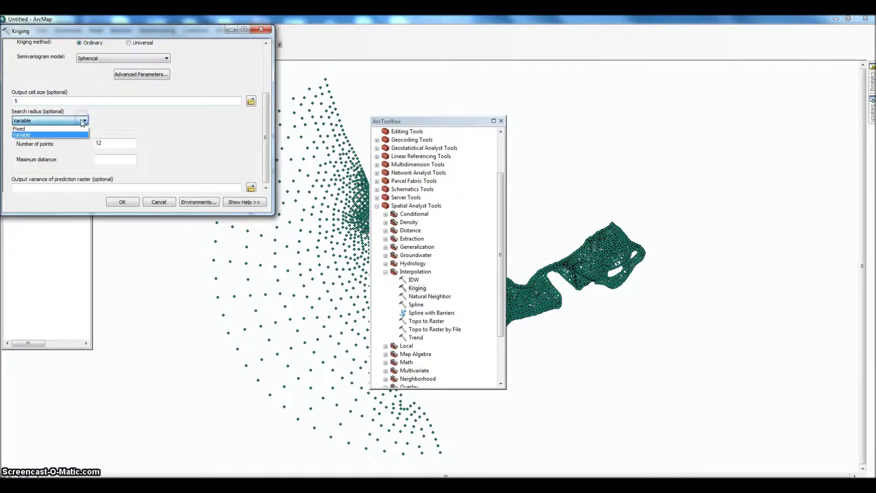
click(67, 129)
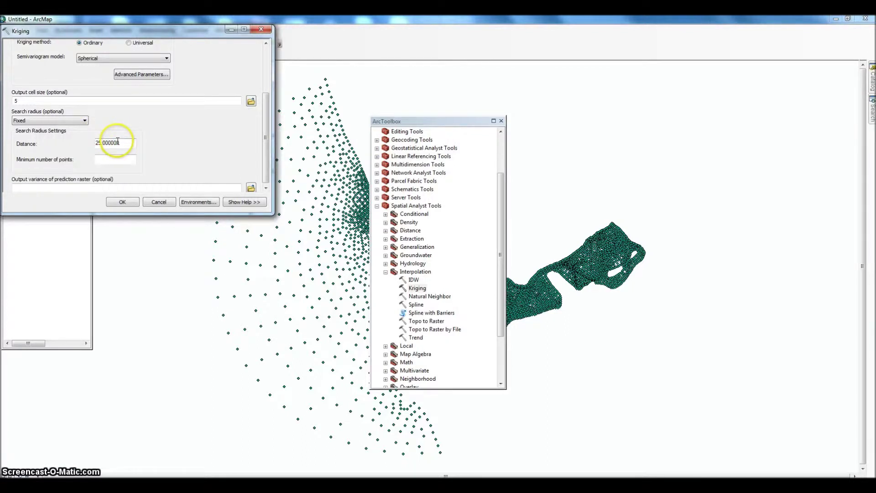
drag(264, 148, 267, 87)
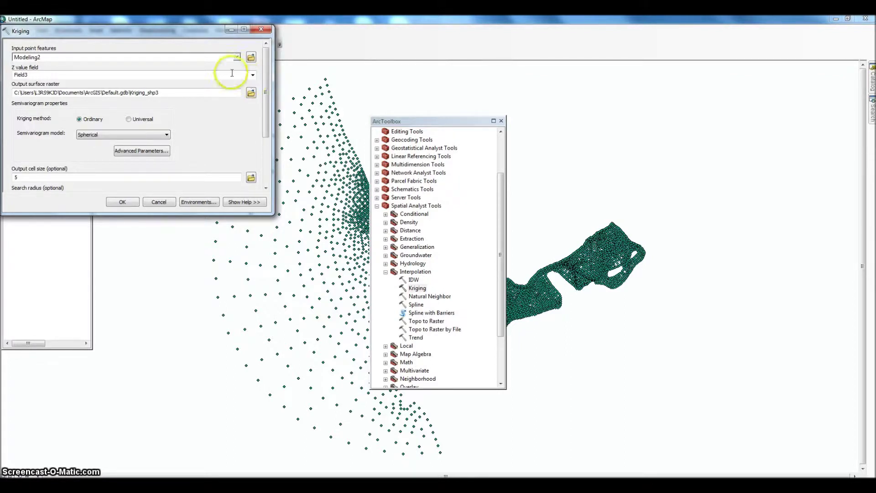
drag(265, 87, 265, 41)
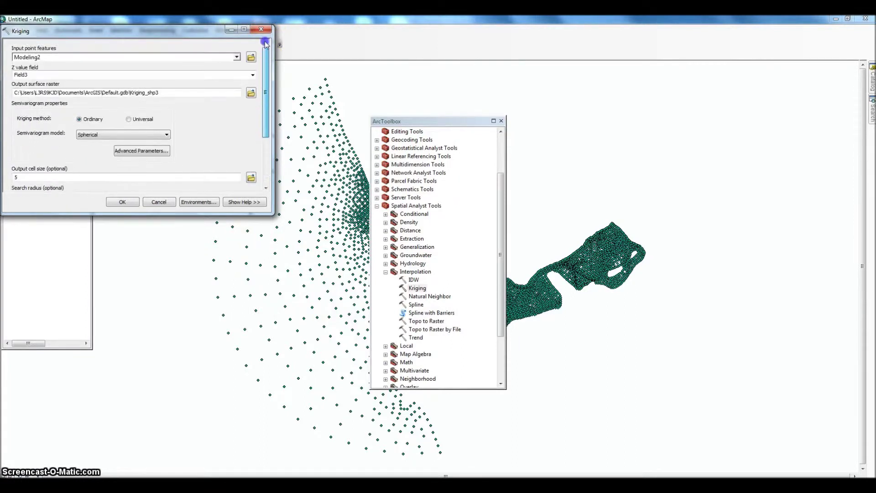
Close the Kriging tool and add the Kriging_shp21.tif raster to the map.
click(261, 30)
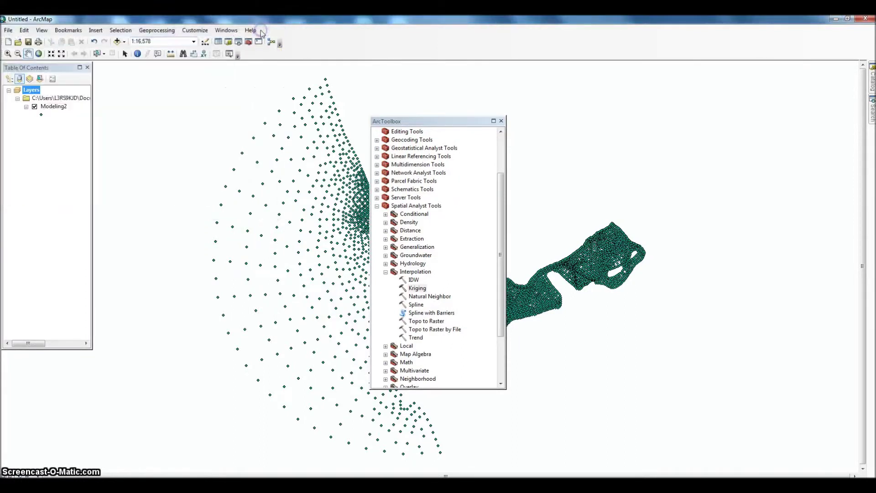
click(117, 42)
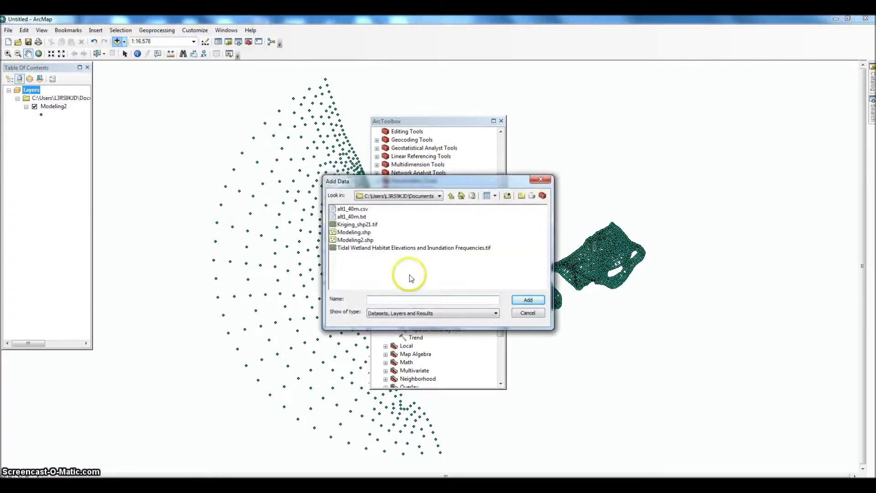
double_click(363, 225)
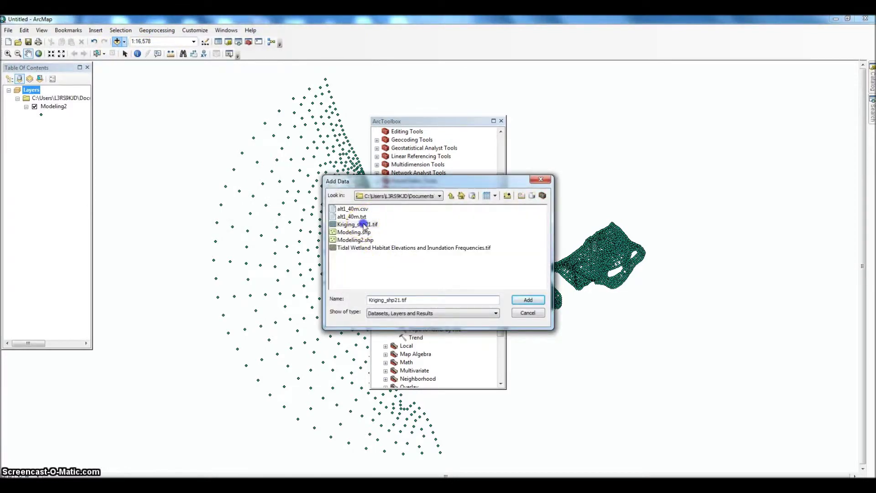
Close ArcToolbox, hide the Modeling2 layer, and bring up interpolating.pdf.
click(501, 121)
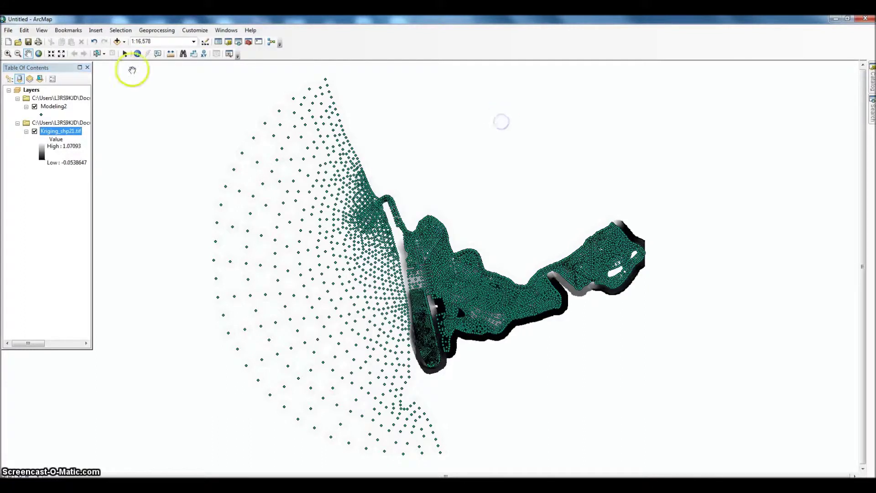
click(35, 106)
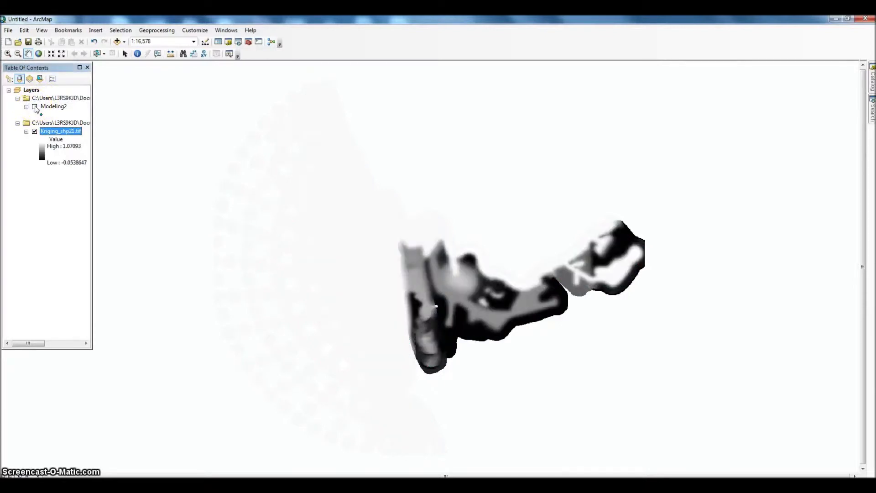
click(176, 395)
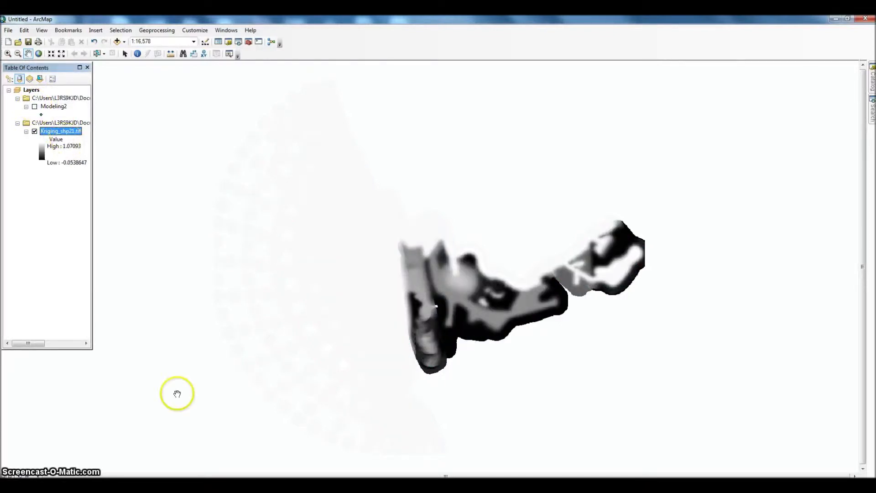
mouse_move(266, 488)
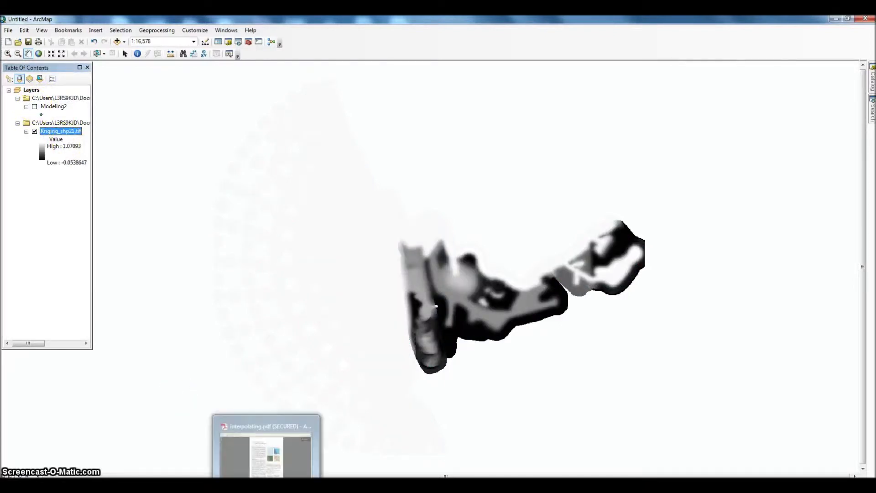
click(269, 446)
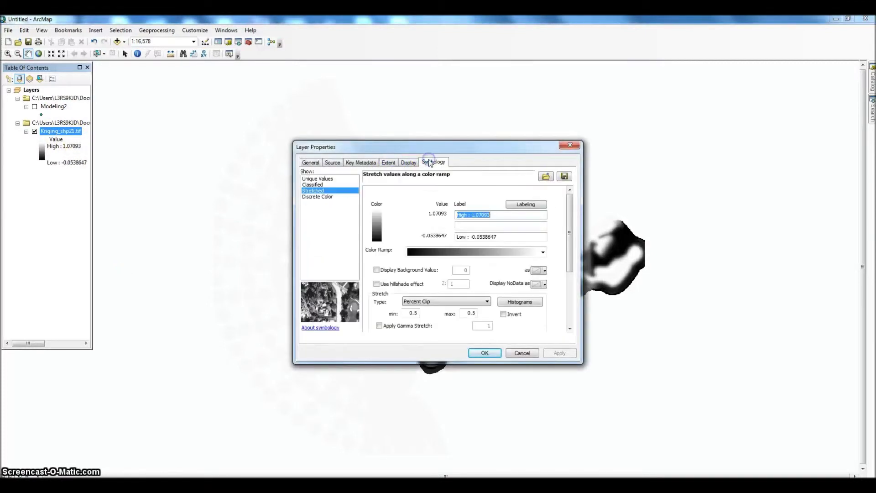
Apply the green–yellow–red colour ramp to the Kriging_shp21.tif stretched symbology.
click(542, 253)
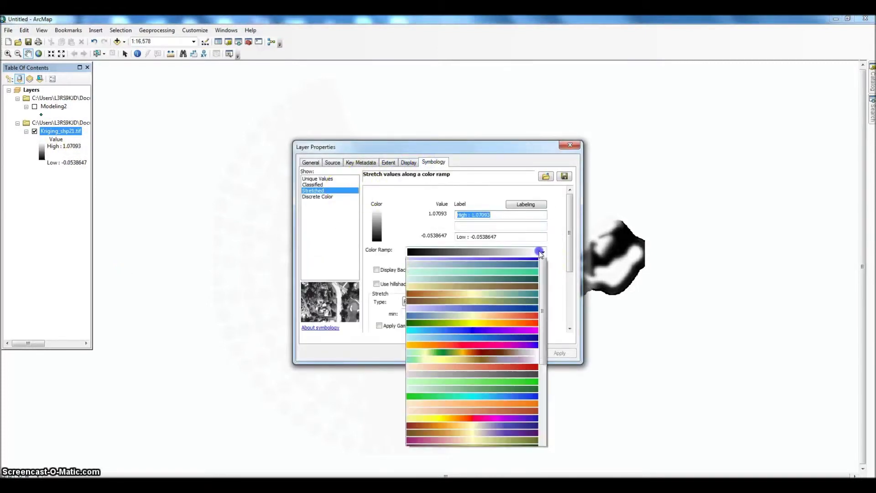
click(497, 336)
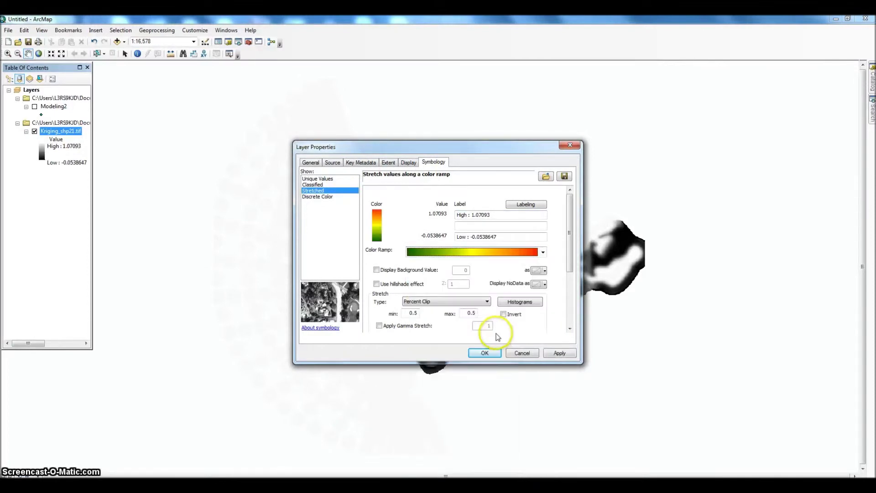
click(479, 352)
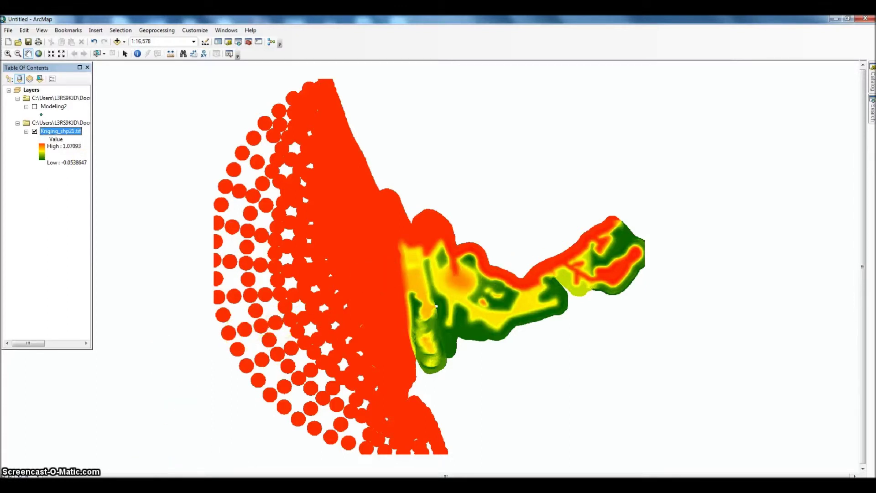
Open Windows Explorer at Libraries with Windows+E.
mouse_move(96, 484)
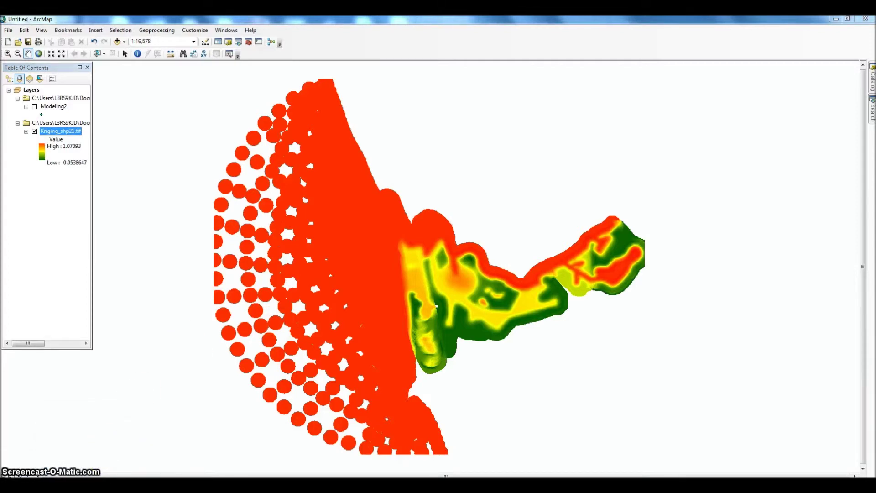
key(super+e)
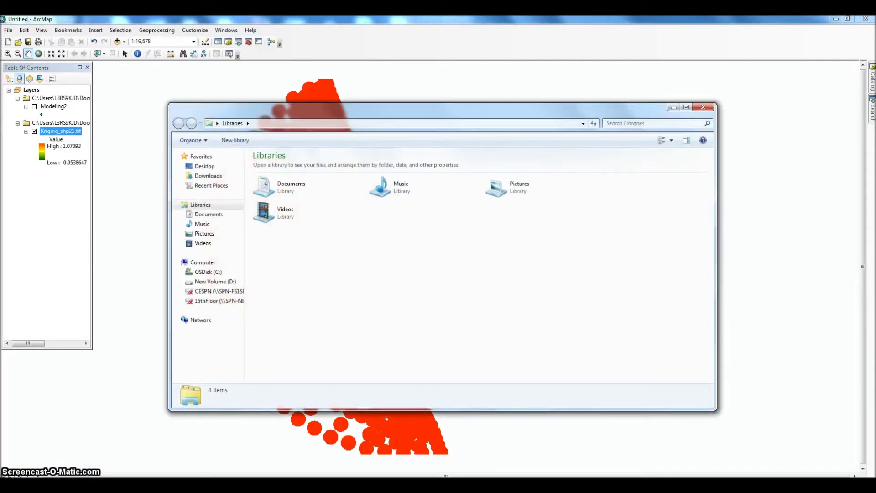
Open Tidal Wetland Habitat Elevations and Inundation Frequencies.tif from Documents > Personal Info > Marble > Tutorial.
double_click(301, 184)
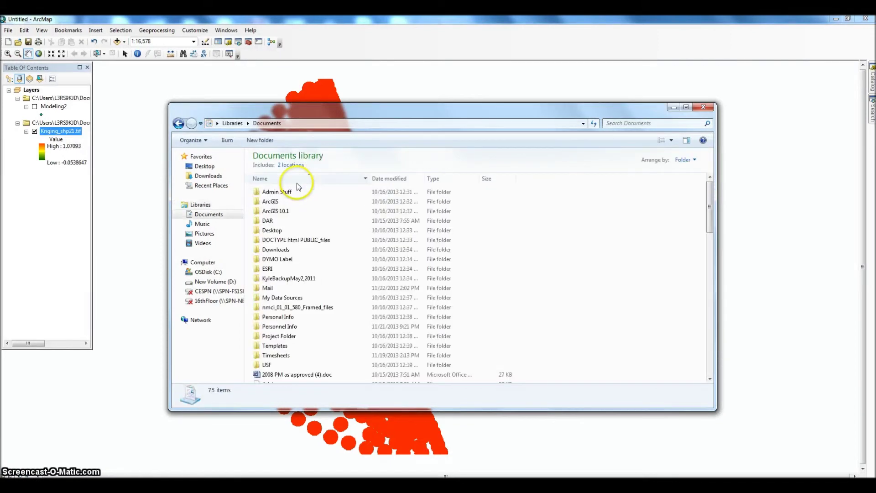
double_click(280, 327)
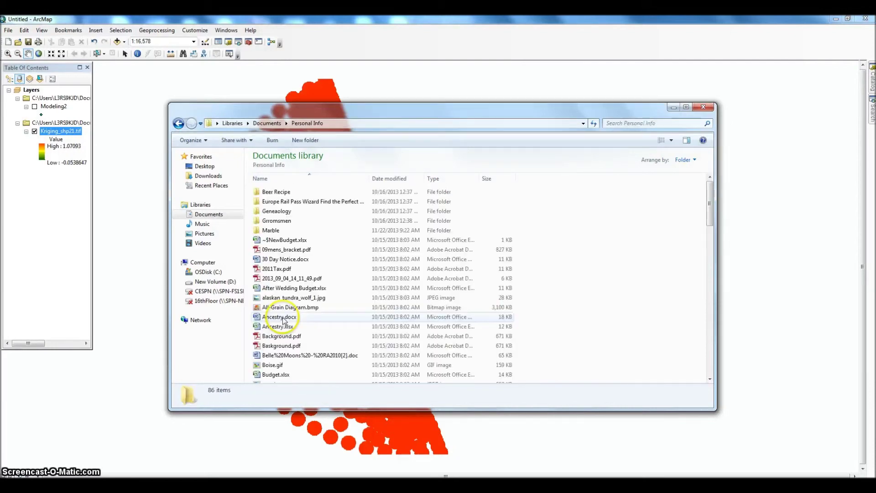
double_click(274, 230)
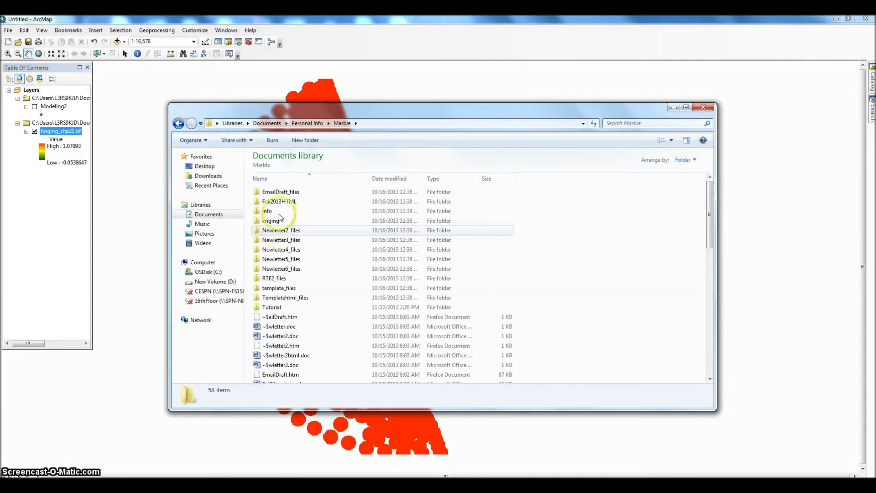
double_click(273, 307)
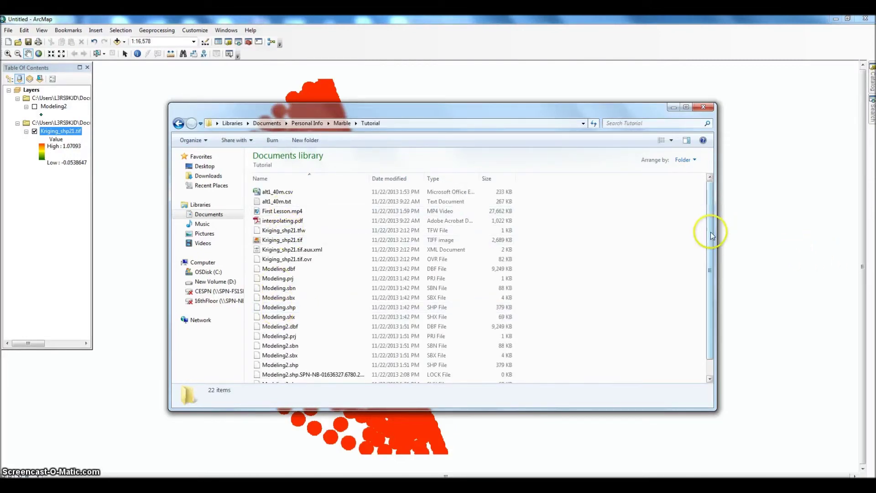
scroll(702, 273, down, 1)
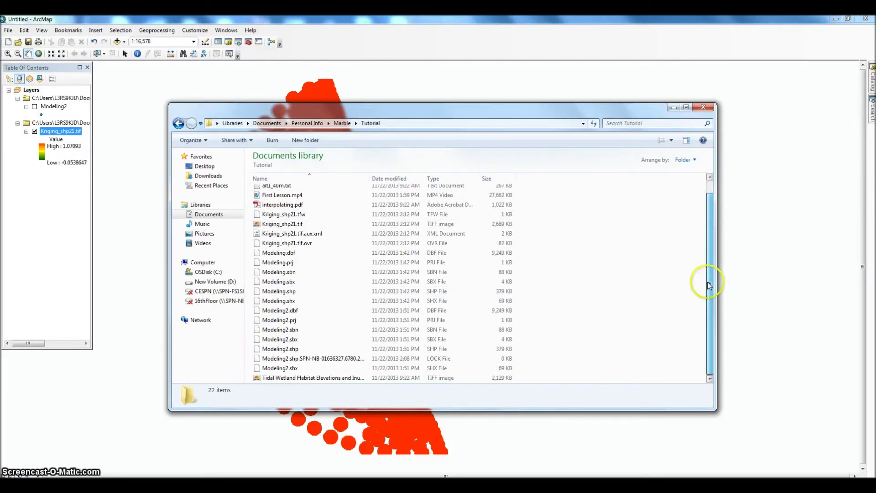
double_click(284, 379)
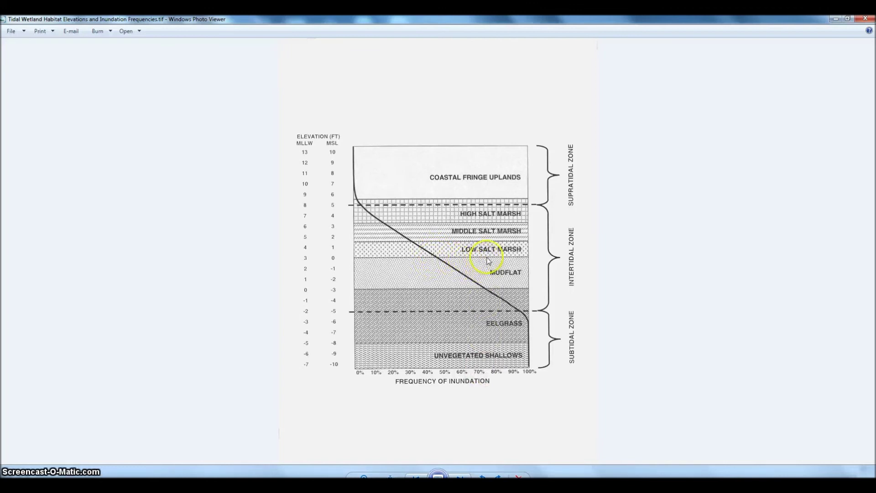
Close Windows Photo Viewer and the Explorer window.
click(865, 19)
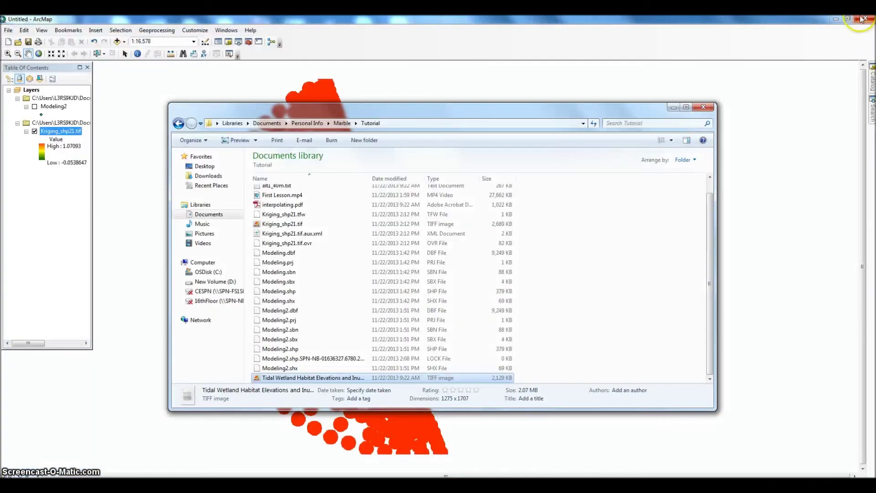
click(708, 108)
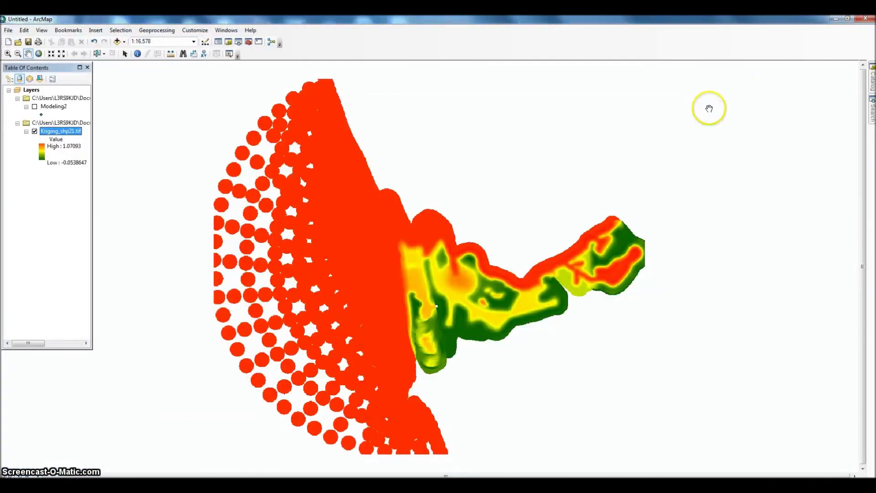